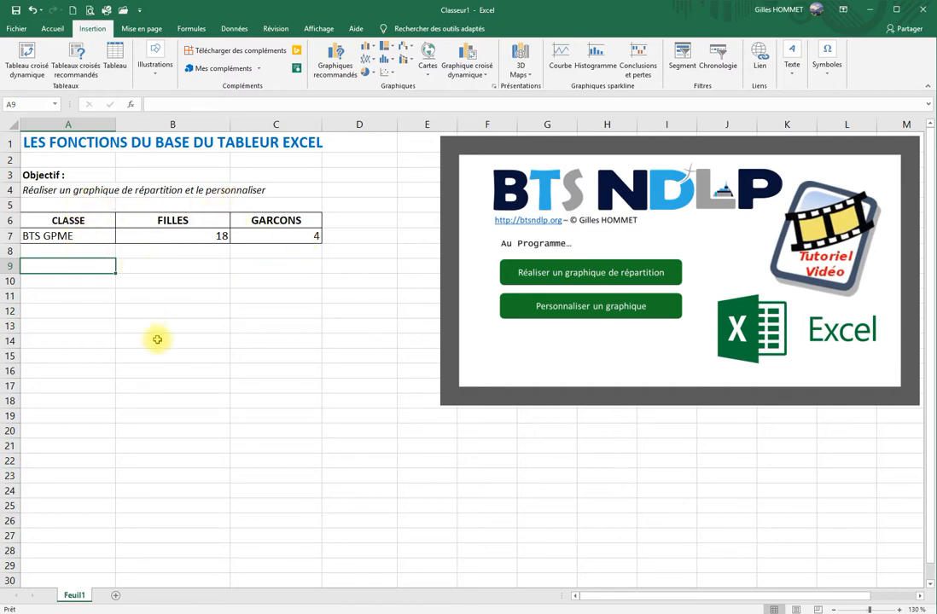
left_click(74, 238)
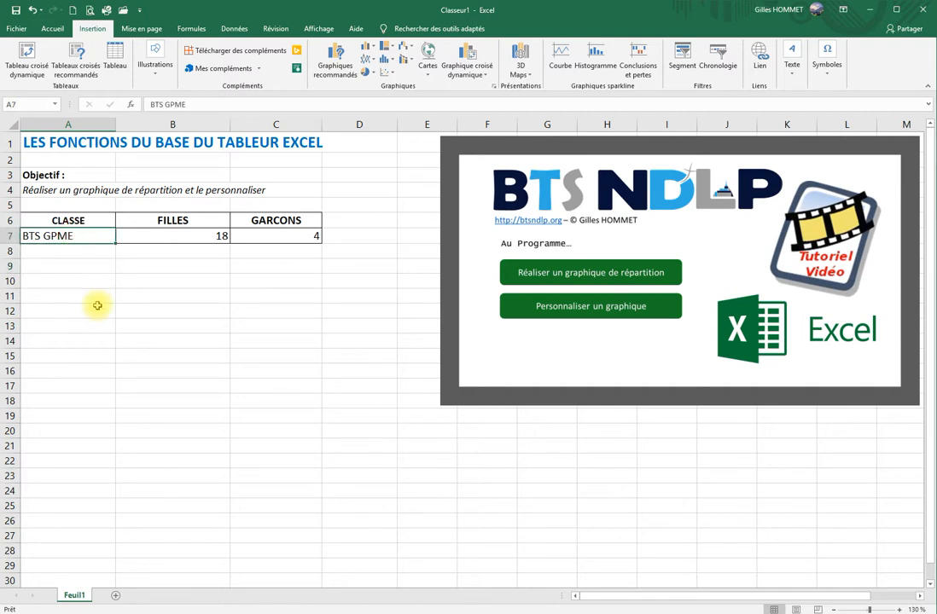
left_click(188, 237)
left_click(277, 240)
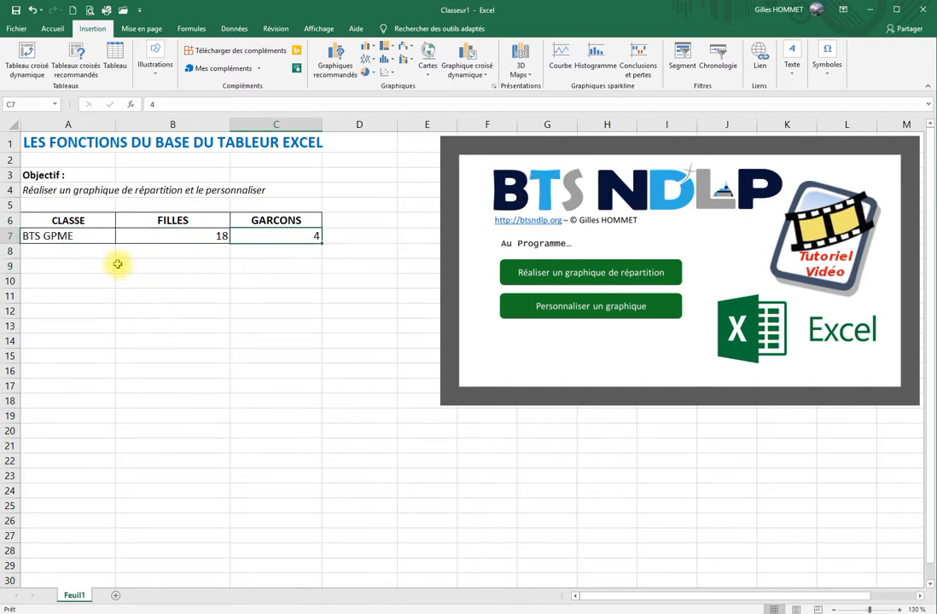
left_click(85, 266)
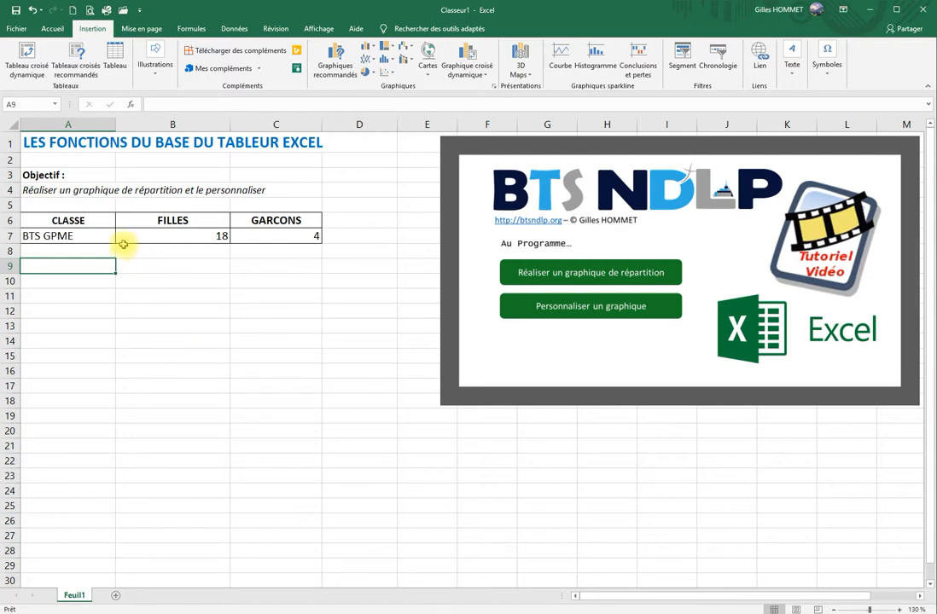
- Insert a basic 2D pie chart from the range A7:C7 and move it just below the data table
left_click_drag(88, 233, 244, 232)
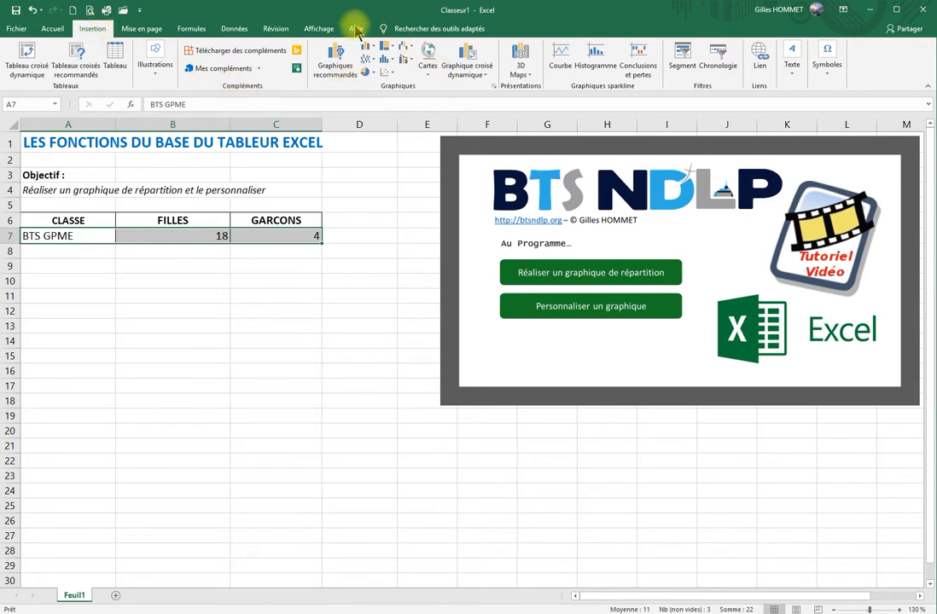
left_click(373, 74)
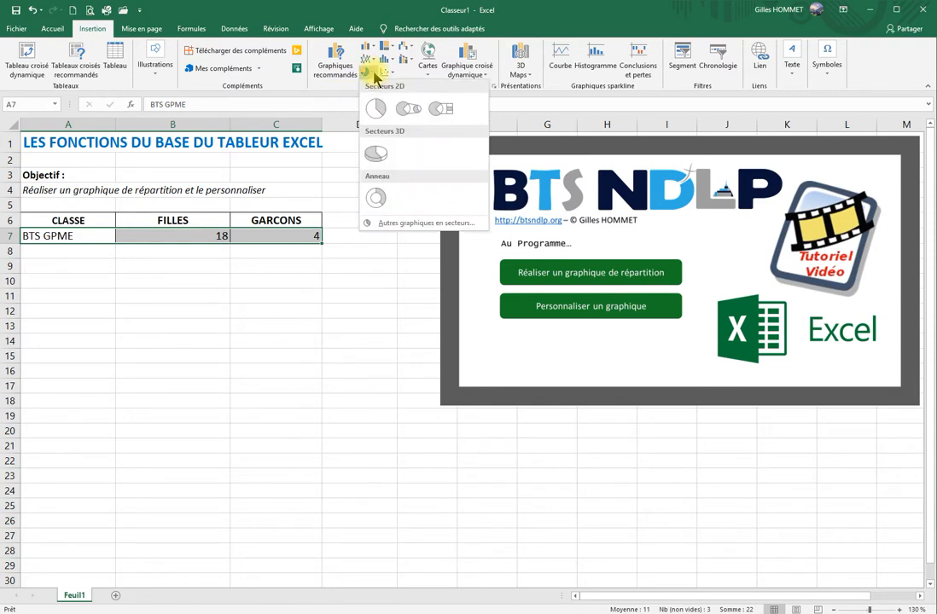
left_click(383, 111)
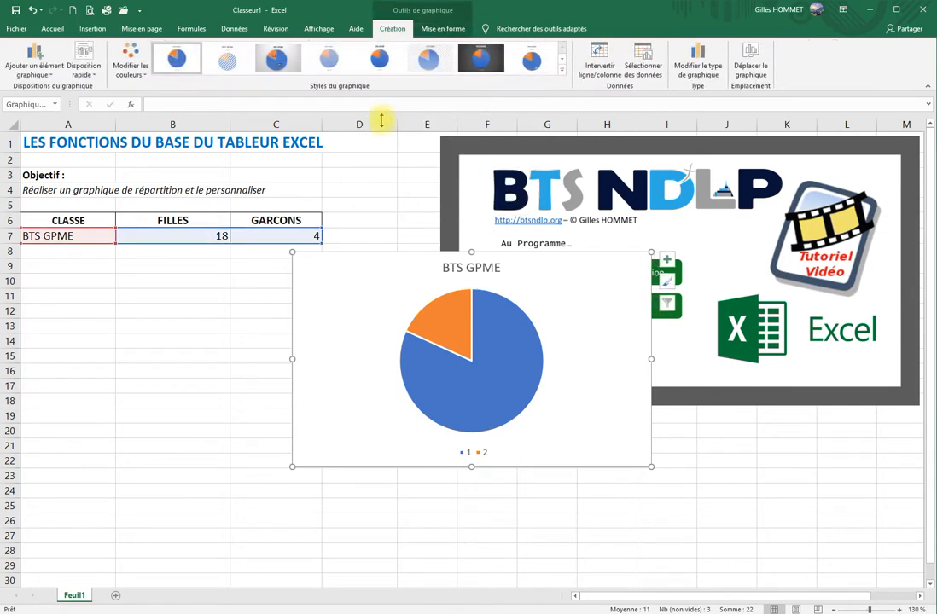
mouse_move(382, 265)
left_mouse_down()
mouse_move(157, 274)
mouse_move(170, 266)
left_mouse_up()
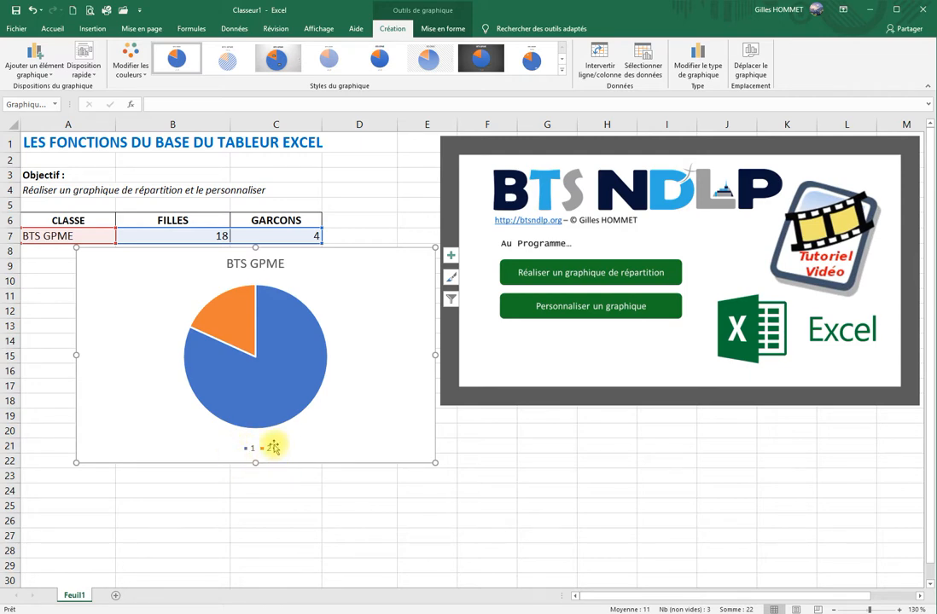
- Set the pie chart's category labels to the range B6:C6 so the legend uses FILLES and GARCONS
left_click(255, 448)
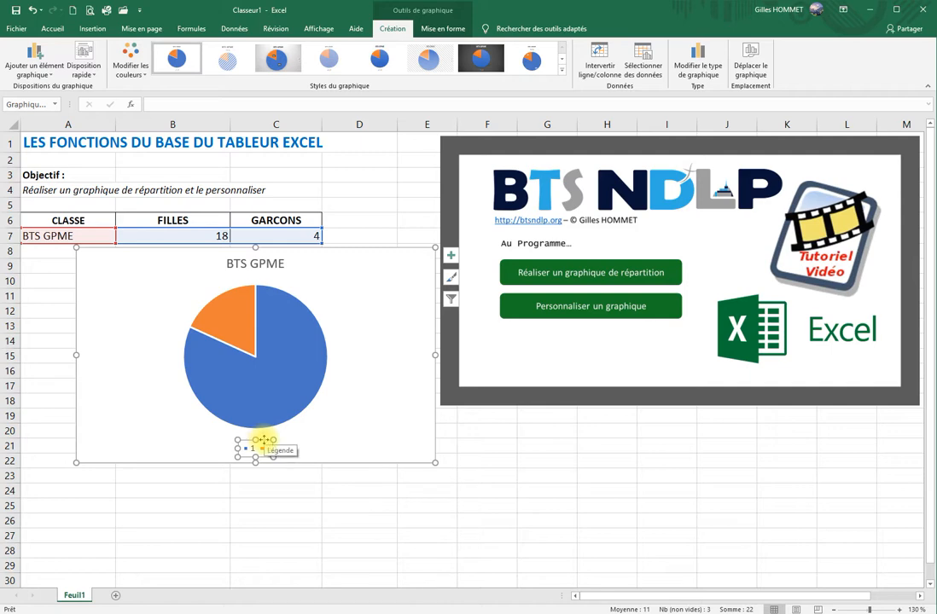
right_click(265, 440)
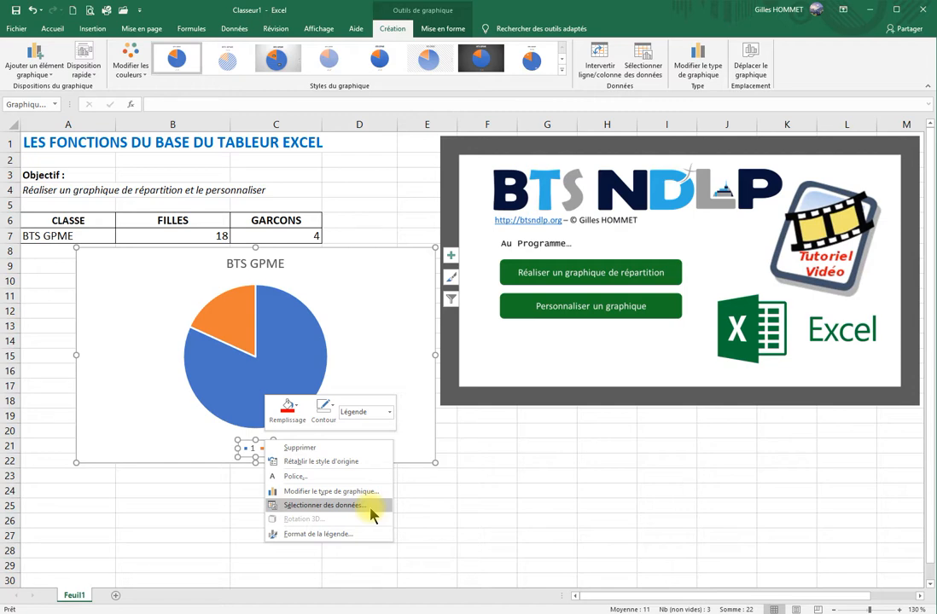
left_click(324, 505)
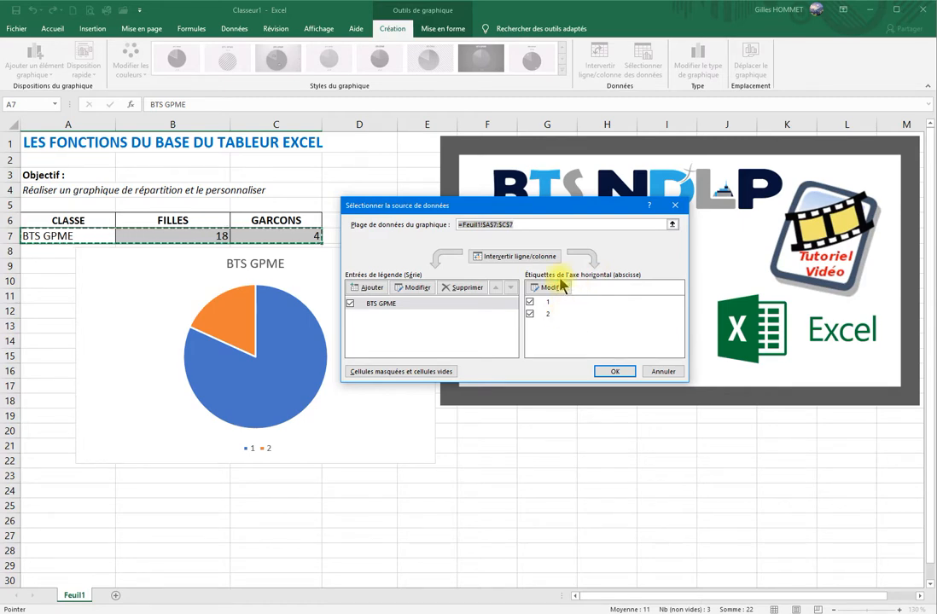
left_click(551, 287)
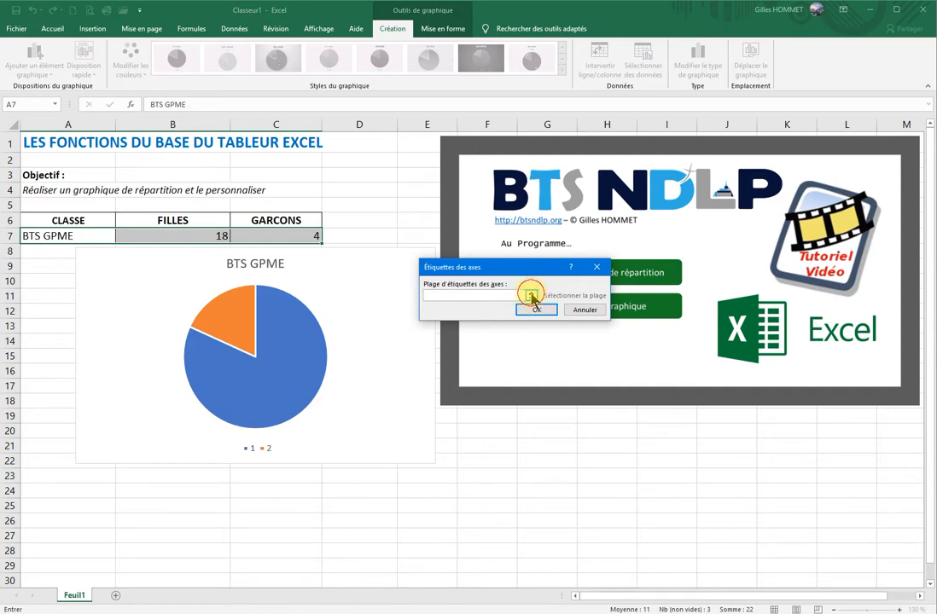
left_click(531, 295)
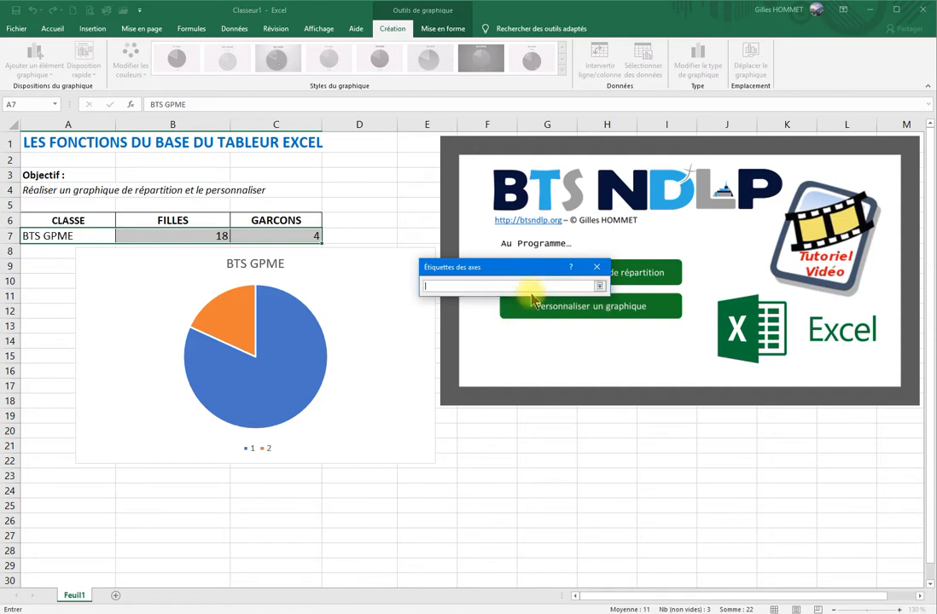
left_click(199, 221)
left_click_drag(199, 221, 241, 221)
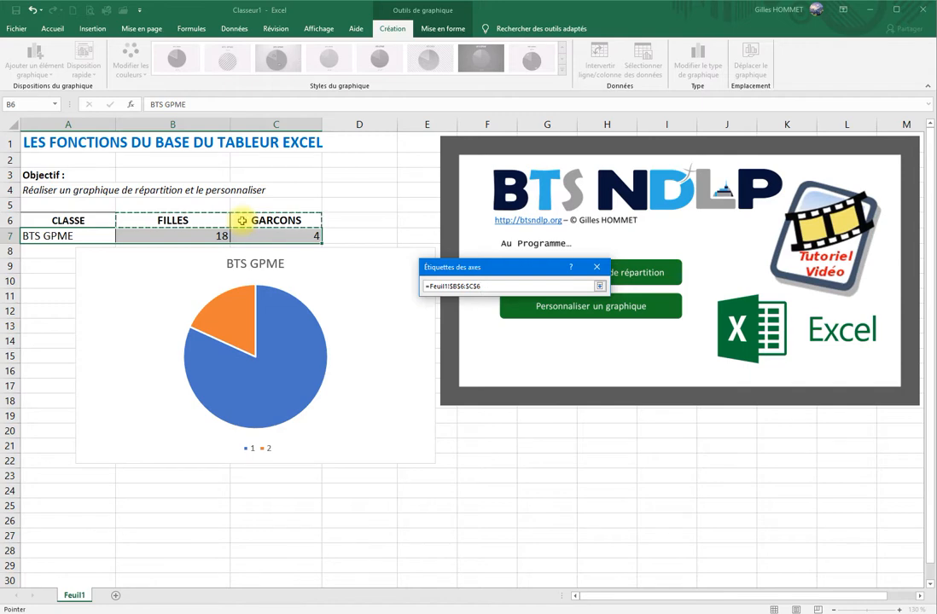
left_click(600, 286)
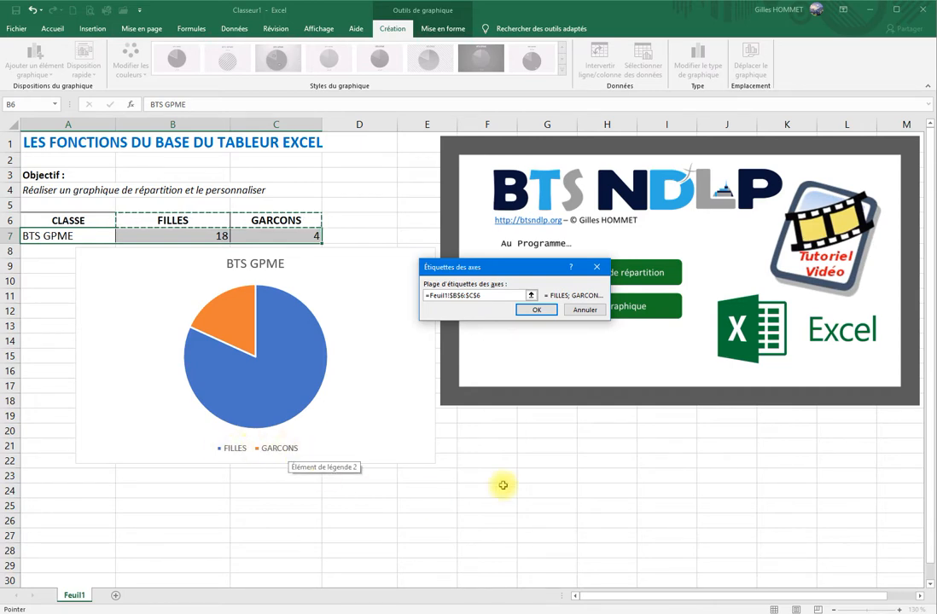
left_click(536, 310)
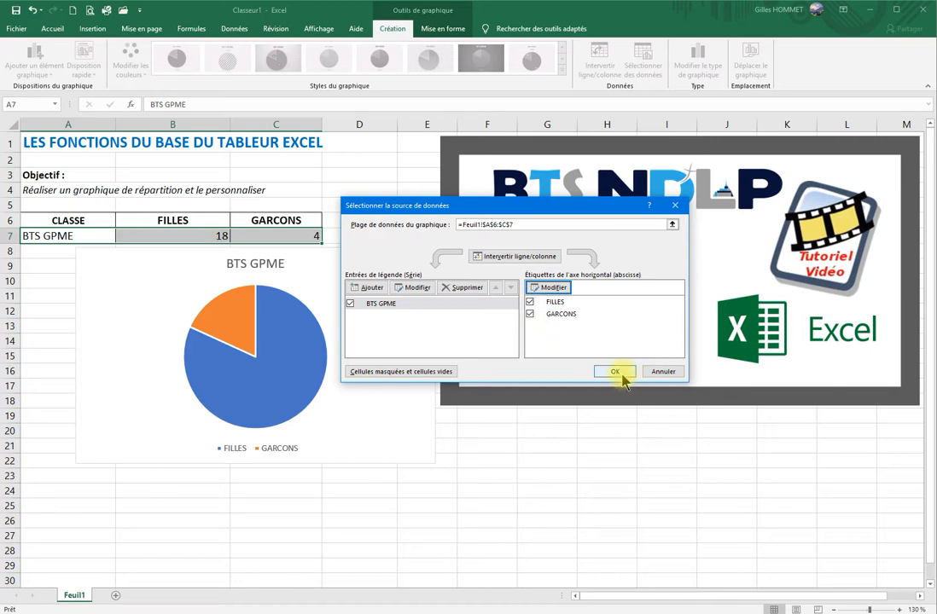
left_click(615, 372)
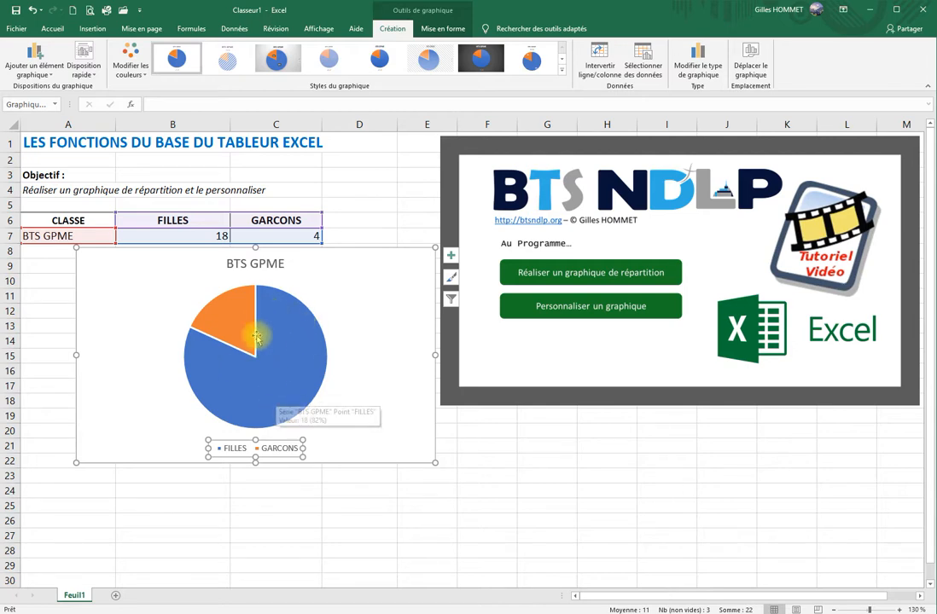
- Add data labels to the pie chart as data callouts (Légende de données)
mouse_move(233, 320)
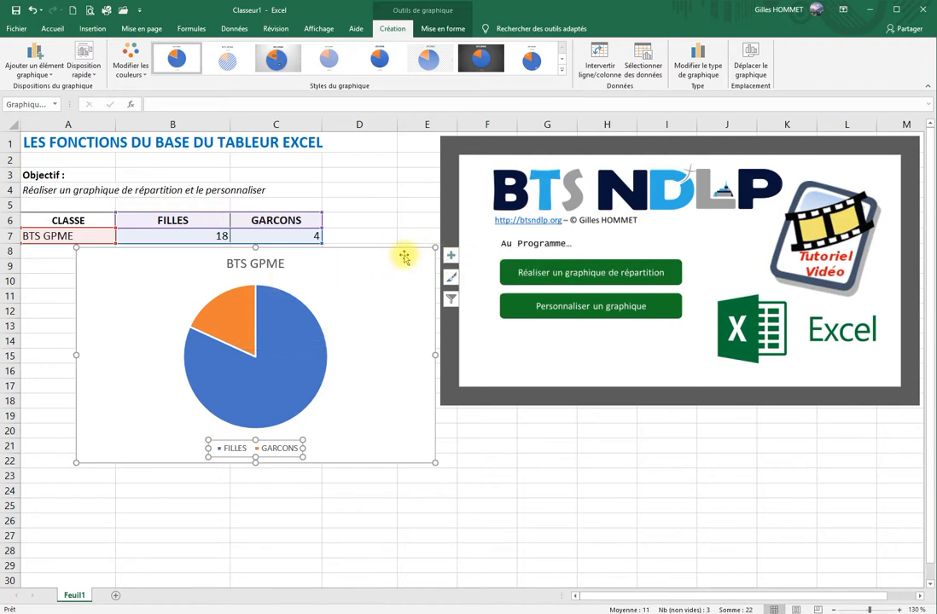
left_click(451, 258)
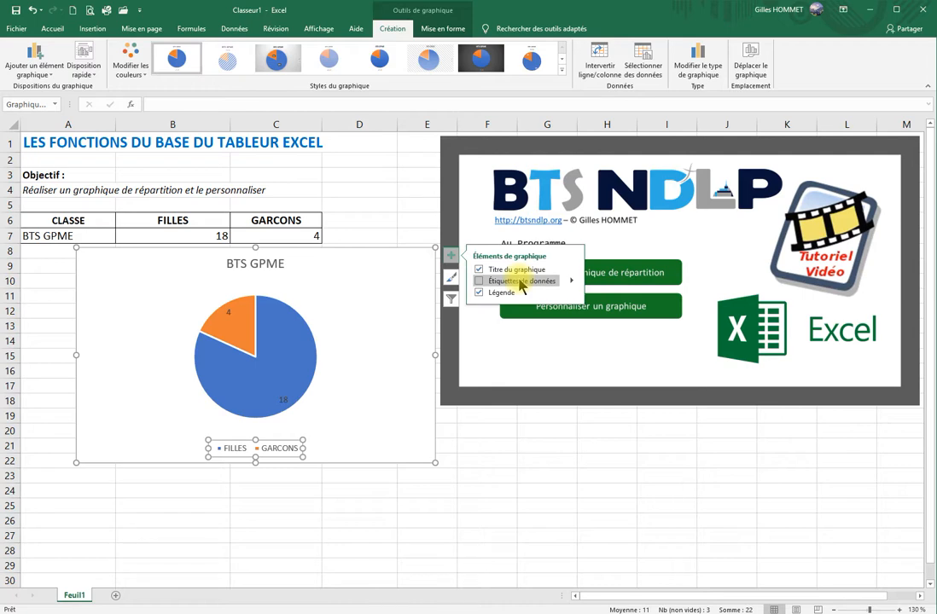
left_click(571, 282)
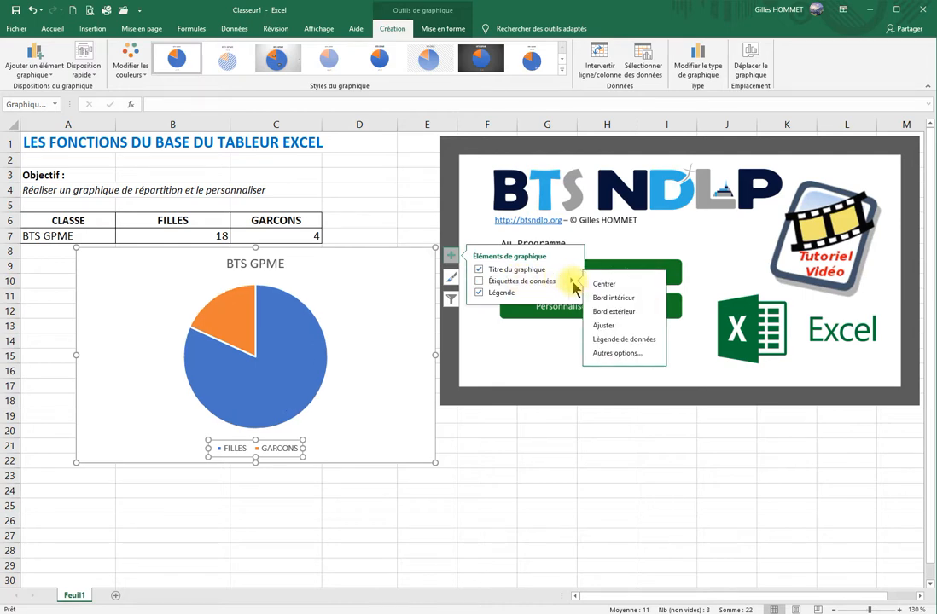
left_click(625, 342)
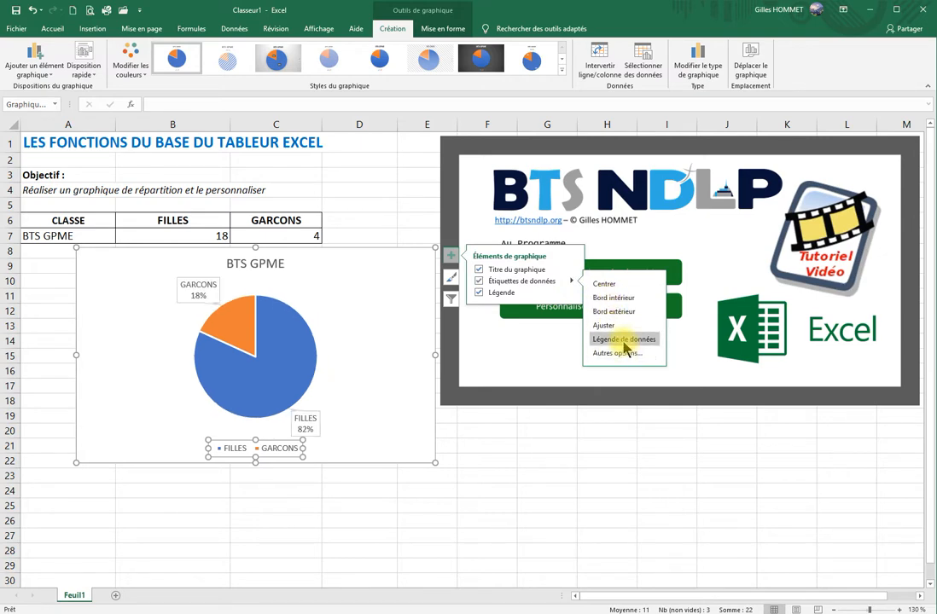
left_click(363, 206)
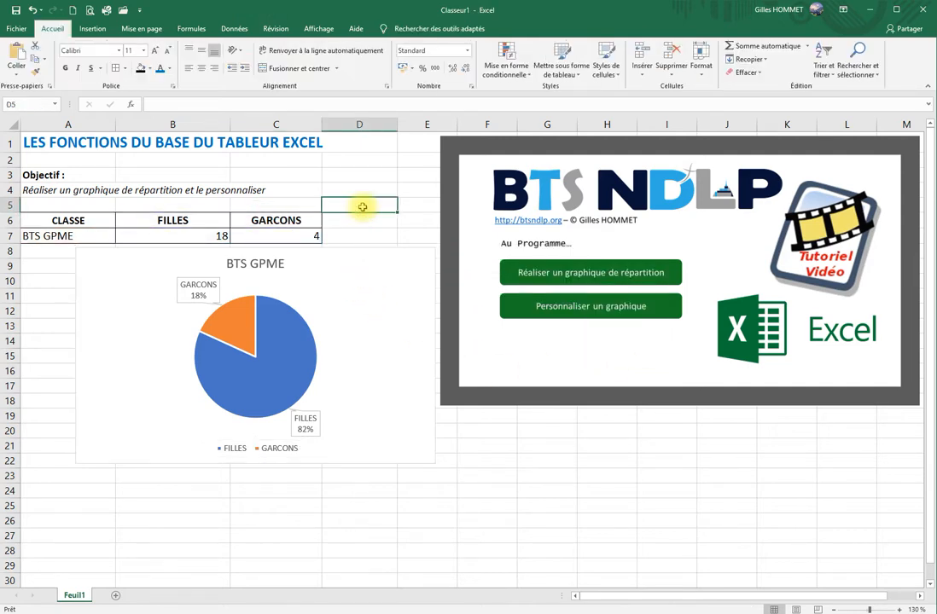
- Select only the GARCONS slice of the pie and pull it slightly away from the centre
left_click(344, 270)
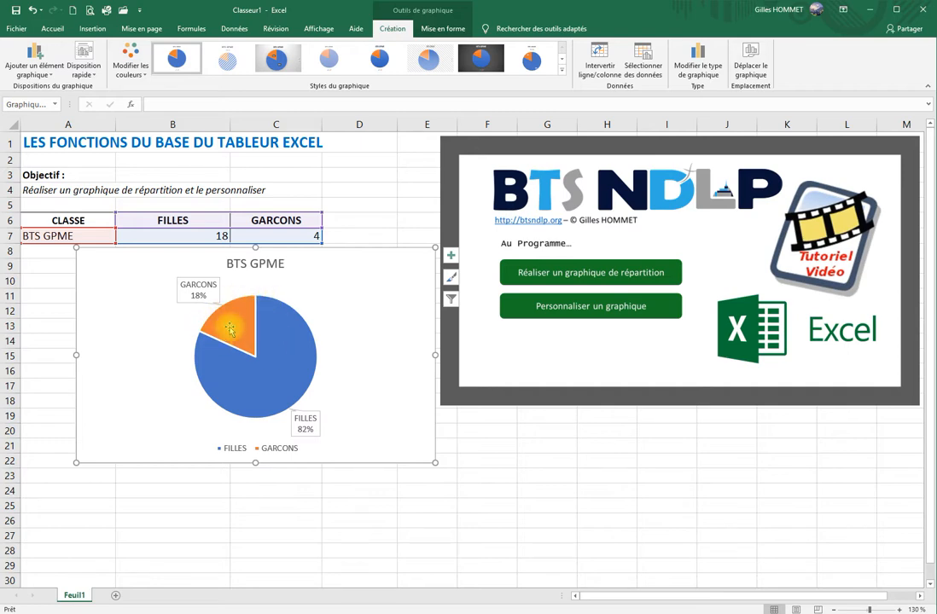
mouse_move(269, 319)
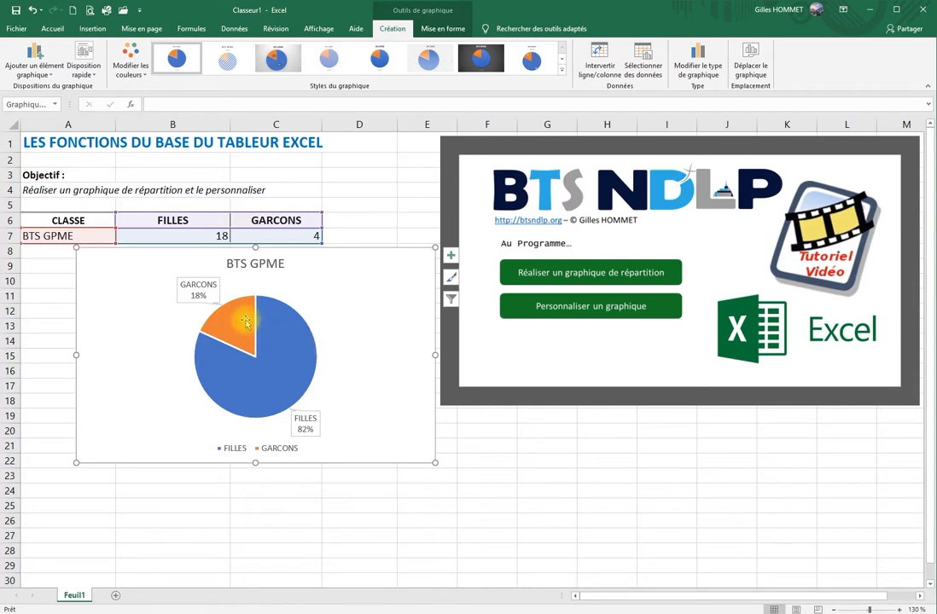
left_click(246, 321)
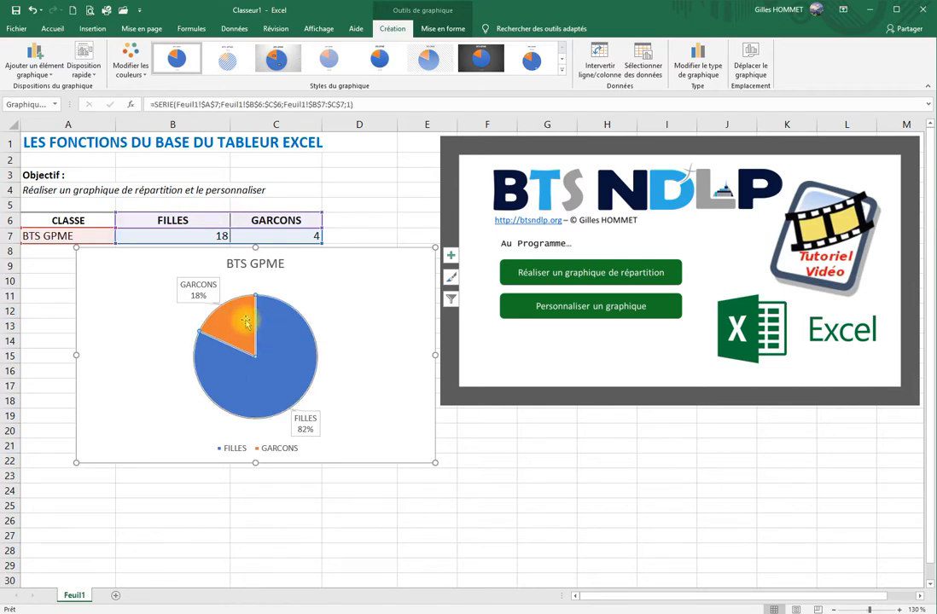
left_click(246, 320)
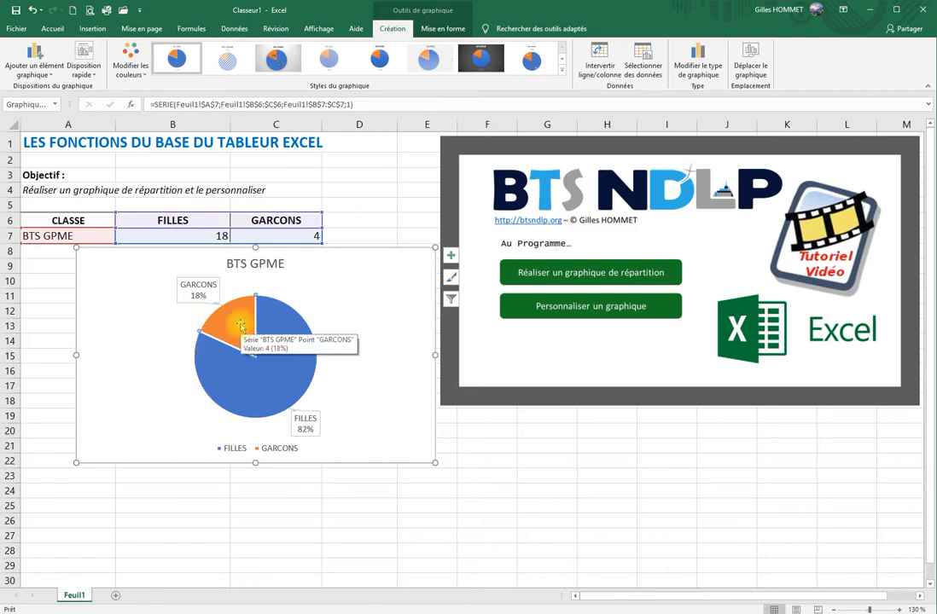
left_click_drag(241, 322, 236, 317)
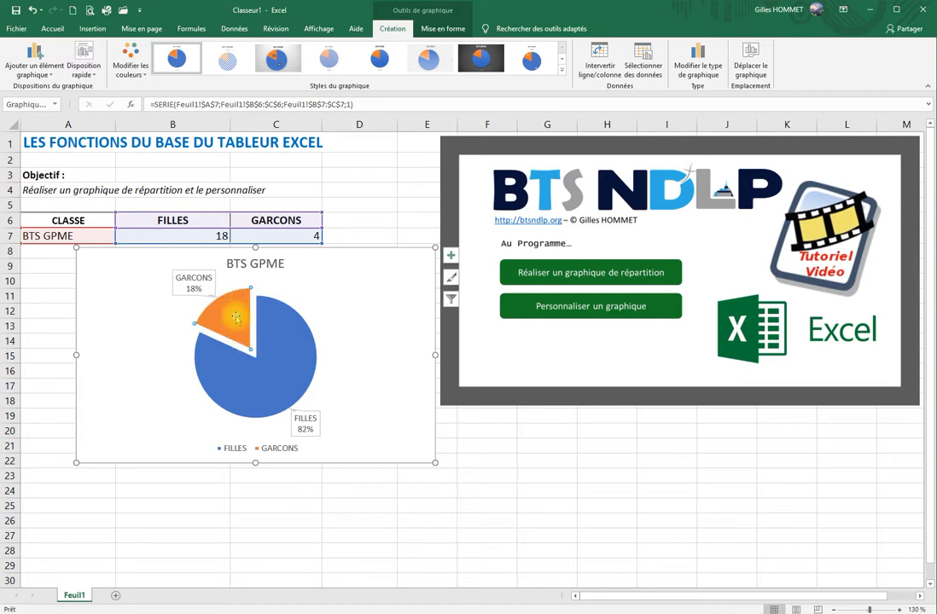
- Apply the chart style with bold coloured callouts and no legend, and move the chart slightly down and toward column A
left_click(451, 277)
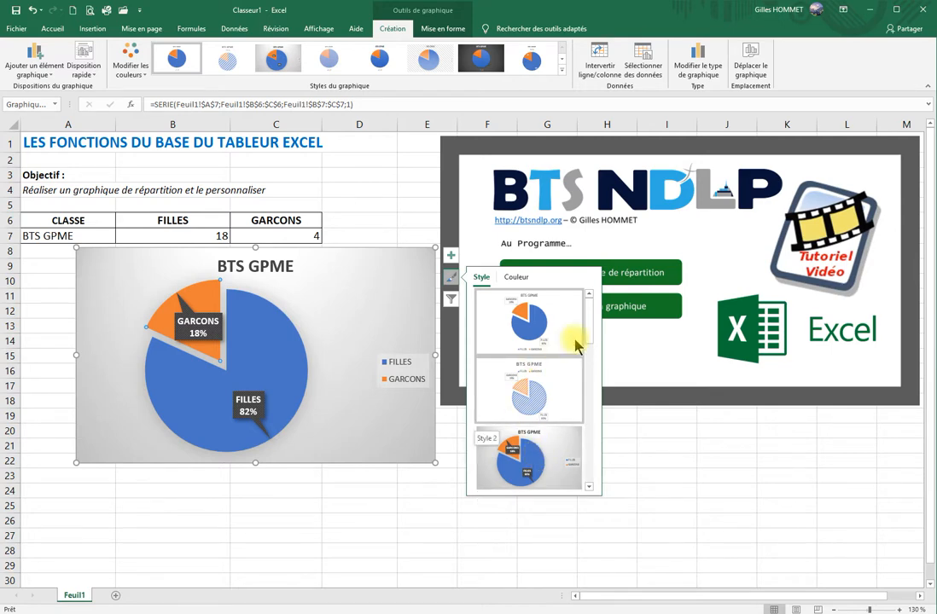
scroll(535, 330, "down", 3)
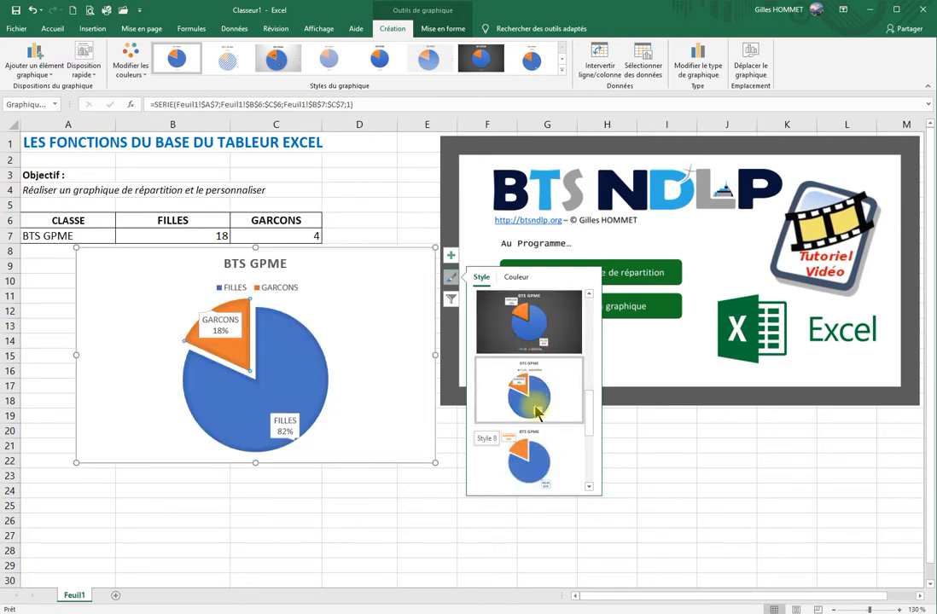
left_click(539, 467)
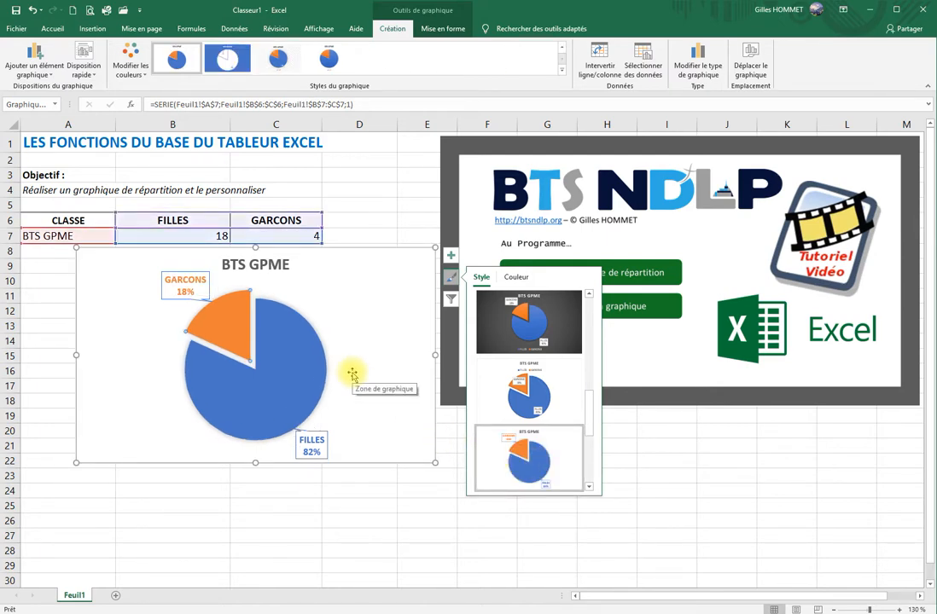
left_click(361, 195)
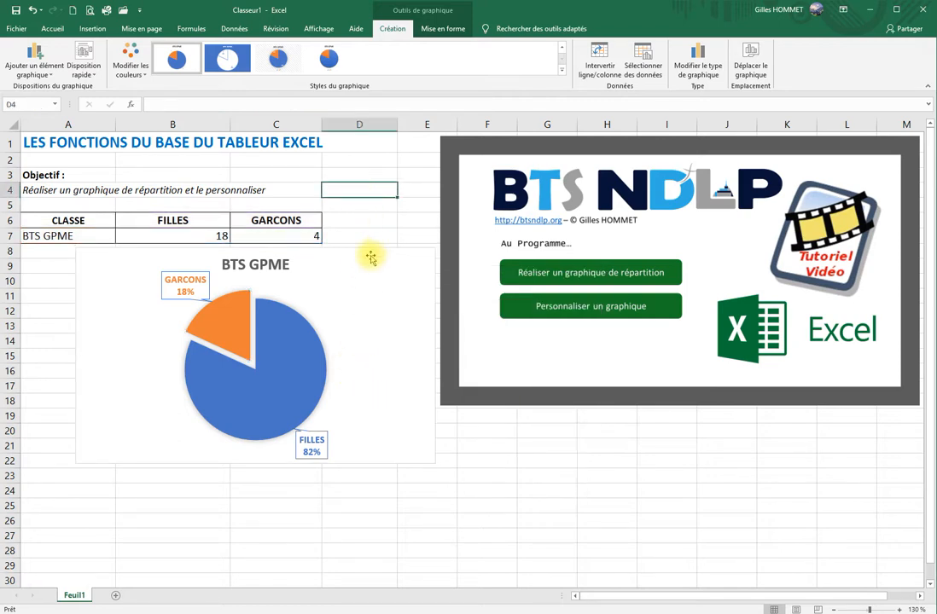
left_click_drag(370, 257, 337, 269)
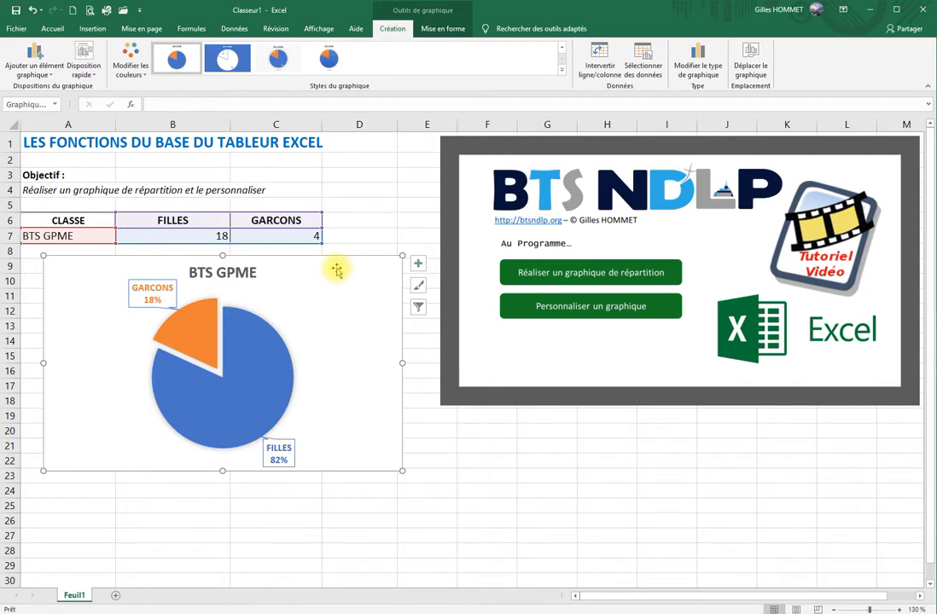
left_click(359, 190)
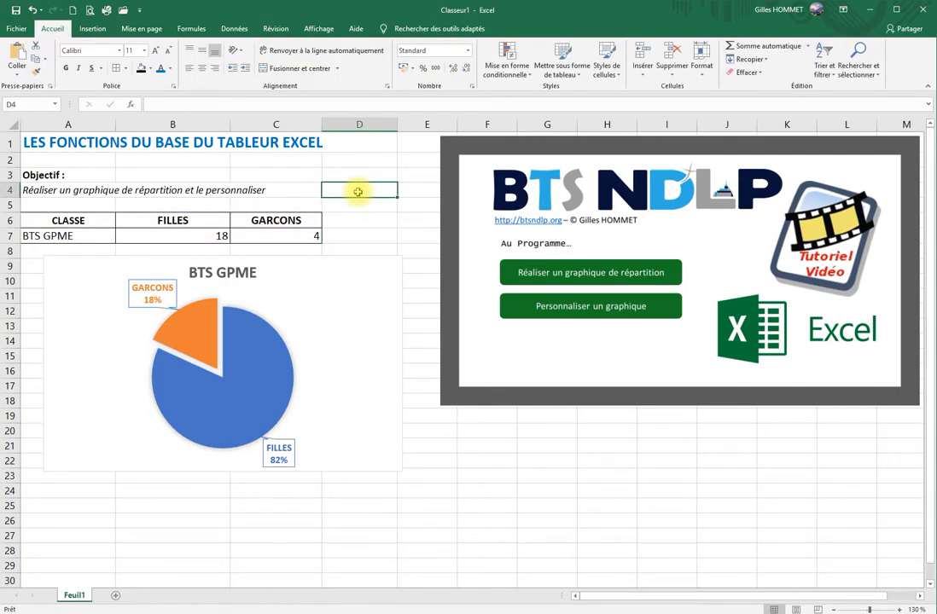